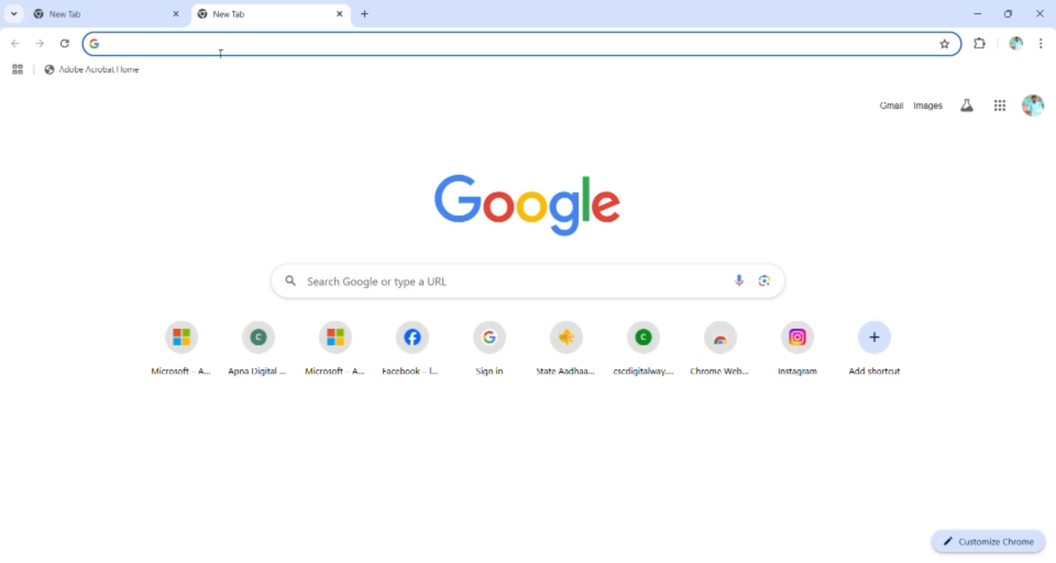
Search Google for 'voter portal' using the Chrome address bar suggestion.
left_click(220, 54)
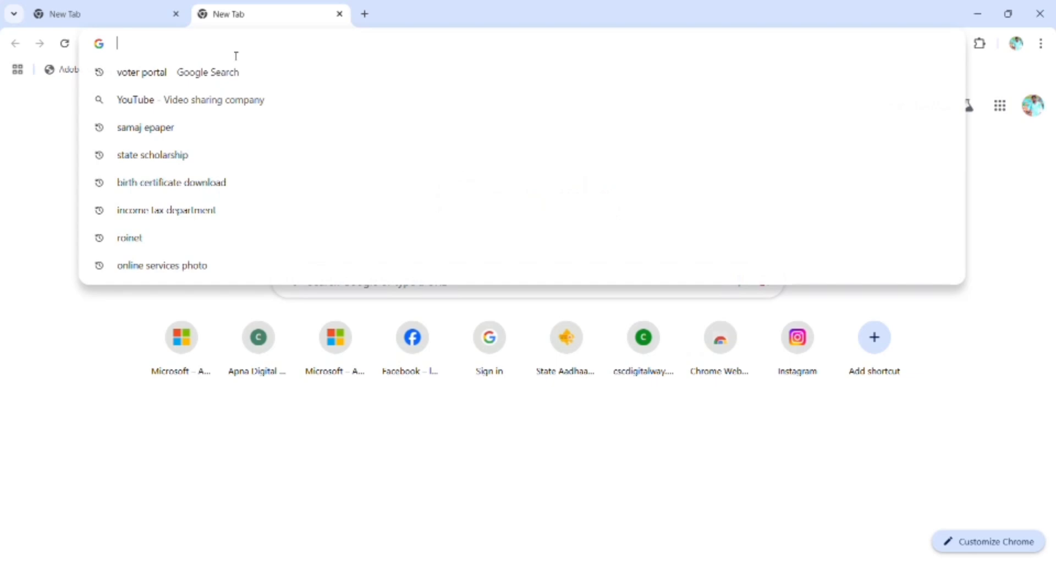
type("voter portal")
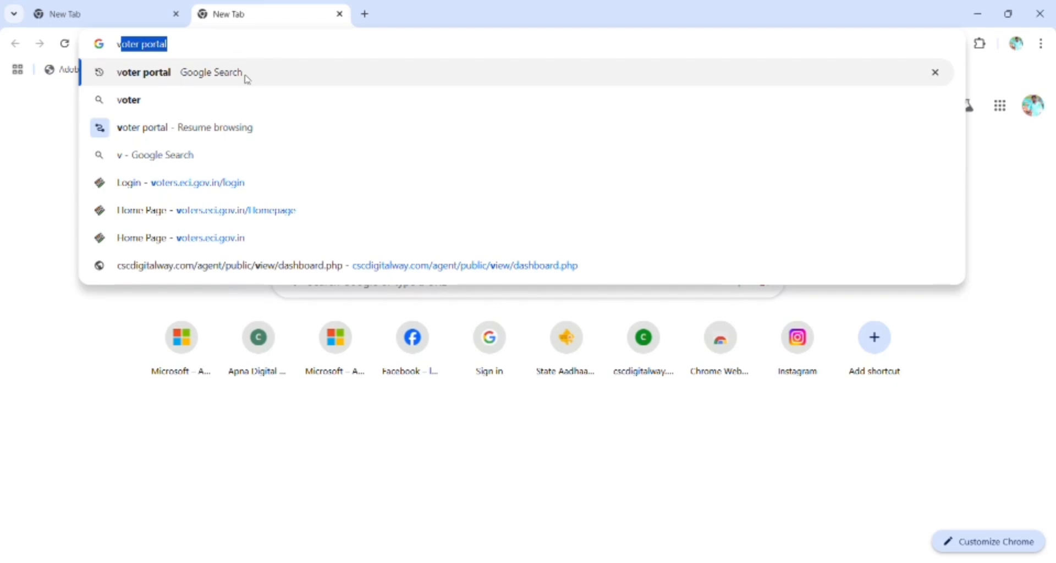
left_click(247, 79)
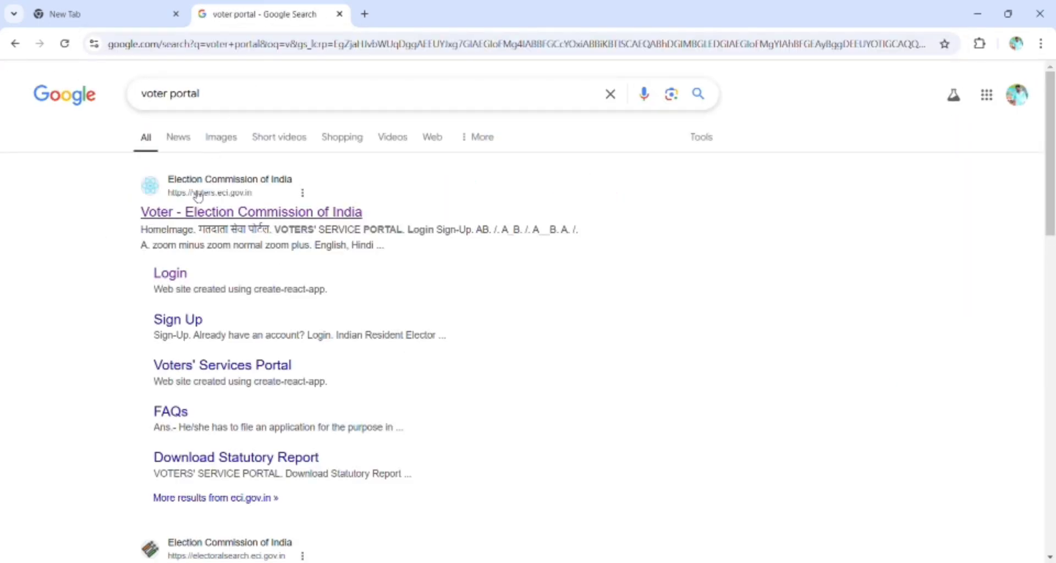
Open the Election Commission voter site and start Form 7 for deleting a name.
left_click(351, 213)
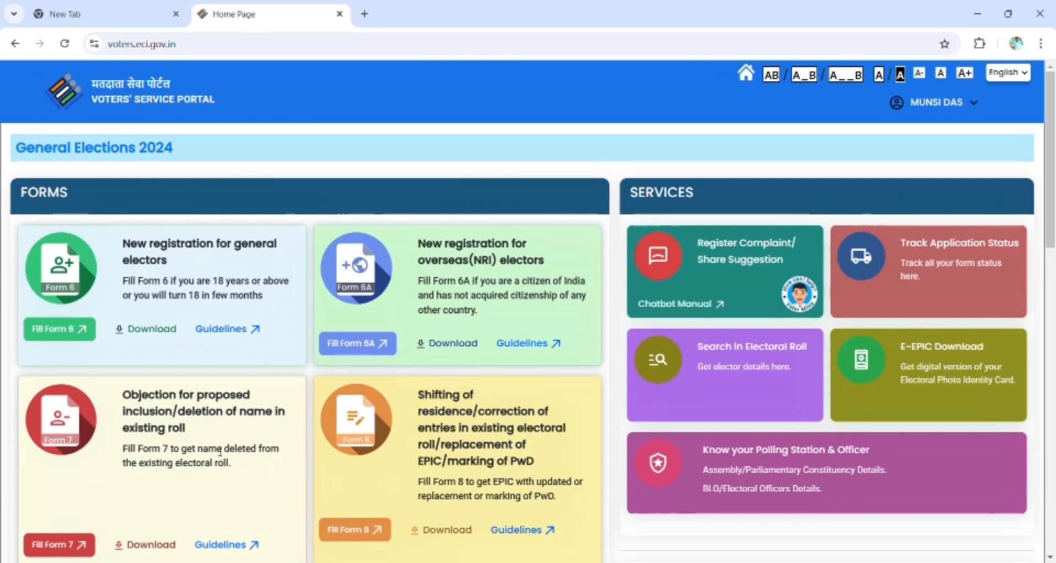
left_click(78, 553)
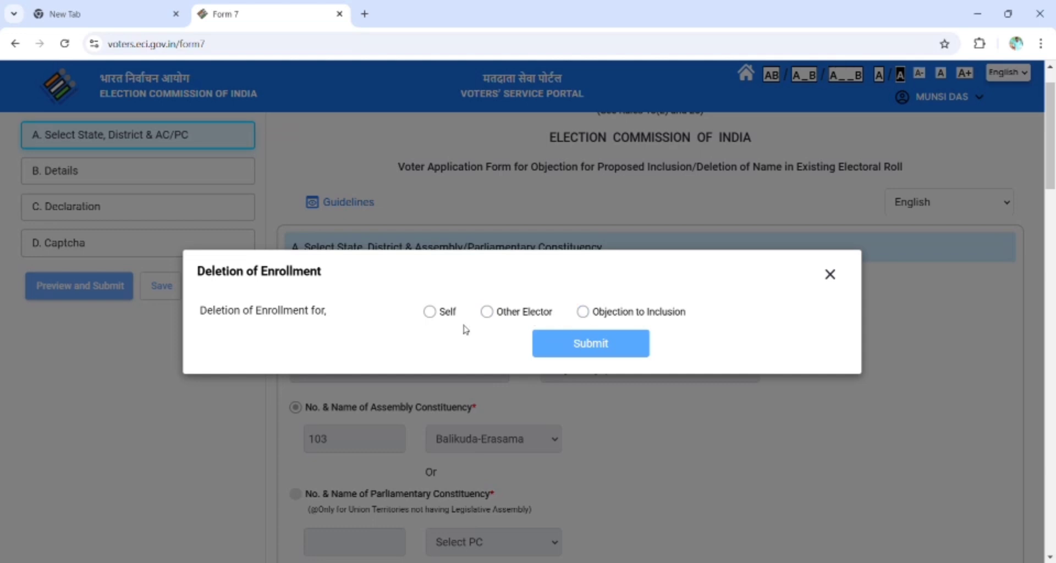
Choose Self deletion and confirm the matched elector record for Odisha, Jagatsinghpur, 103 Balikuda-Erasama.
left_click(430, 312)
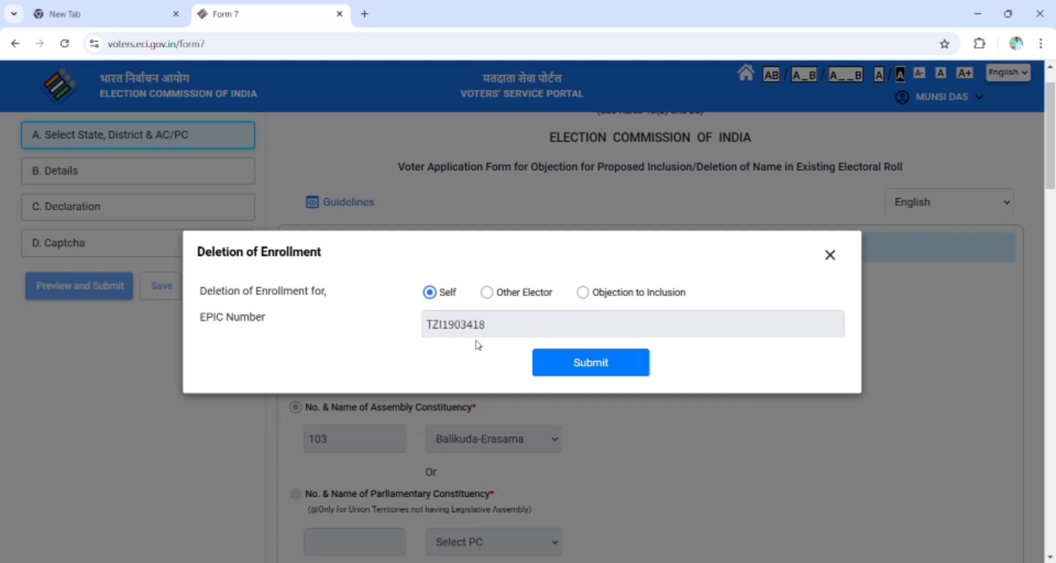
left_click(590, 365)
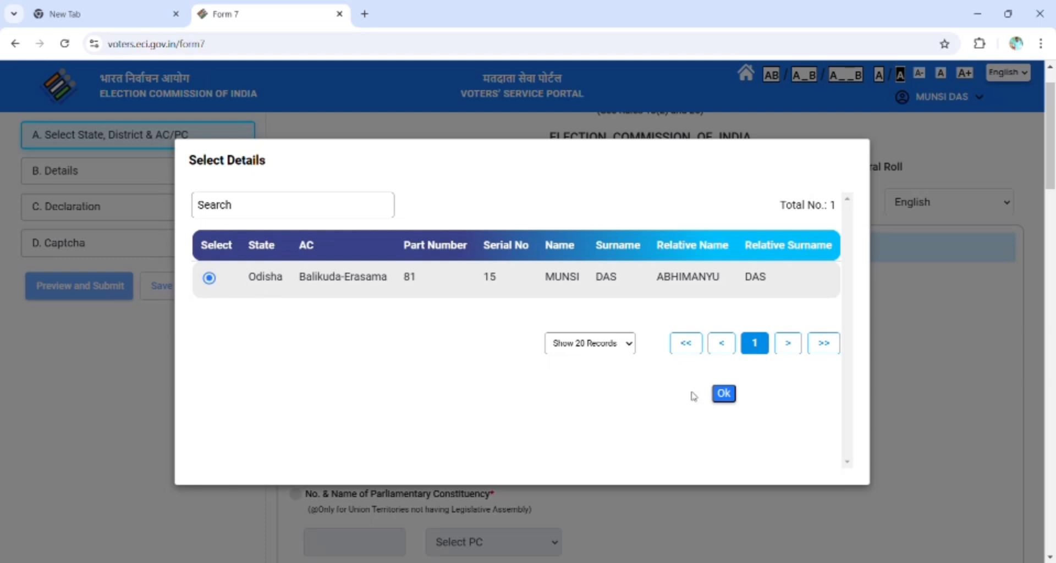
left_click(724, 393)
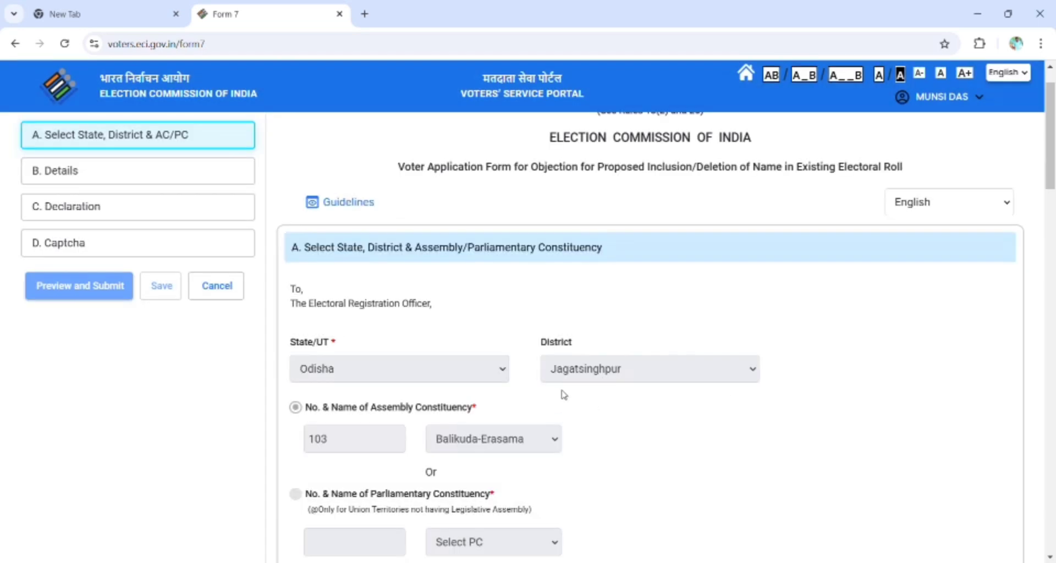
Finish section A and advance to the Details section.
scroll(547, 370, "down", 2)
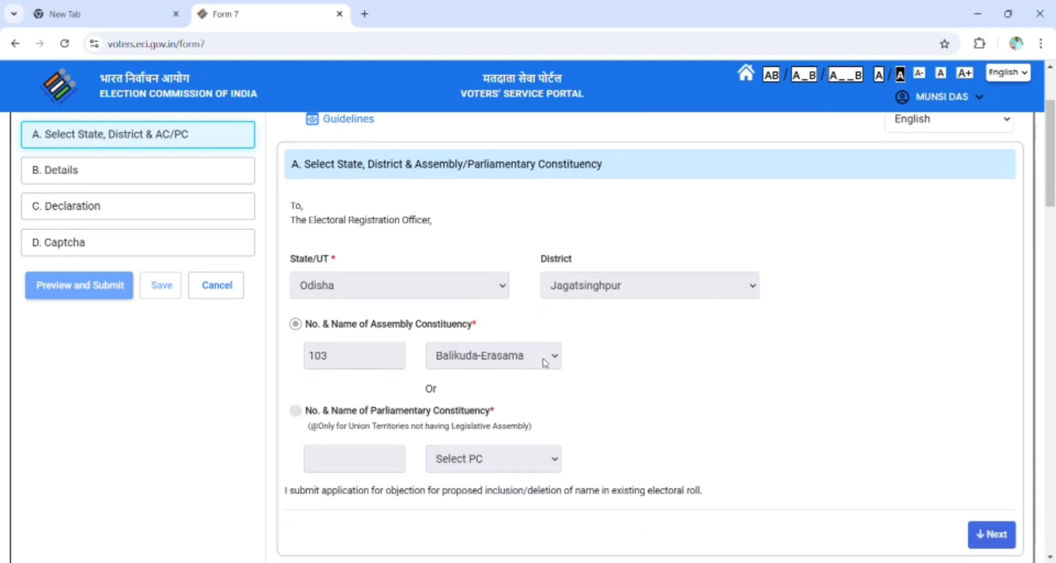
scroll(544, 362, "down", 2)
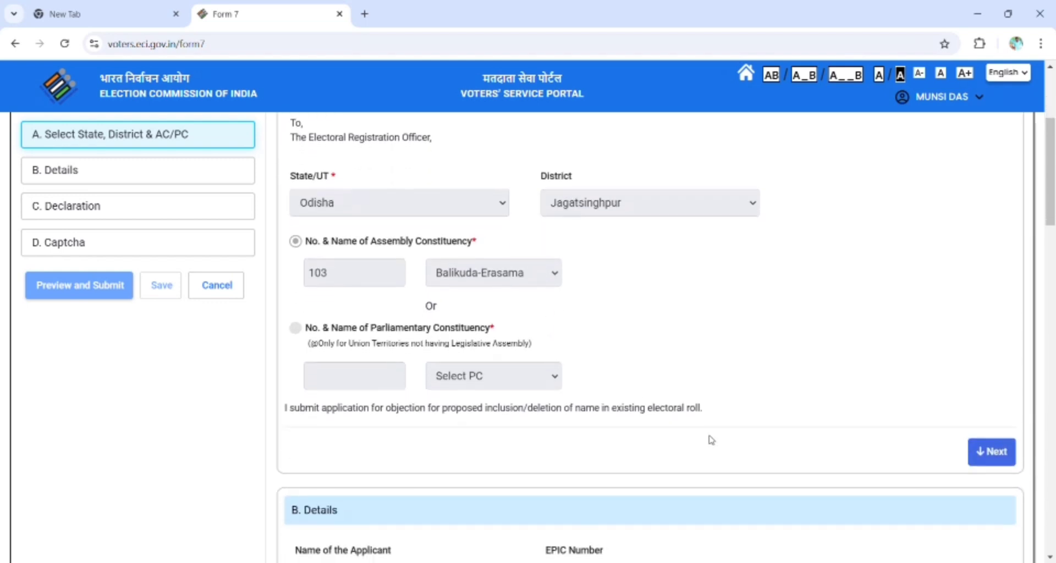
left_click(990, 452)
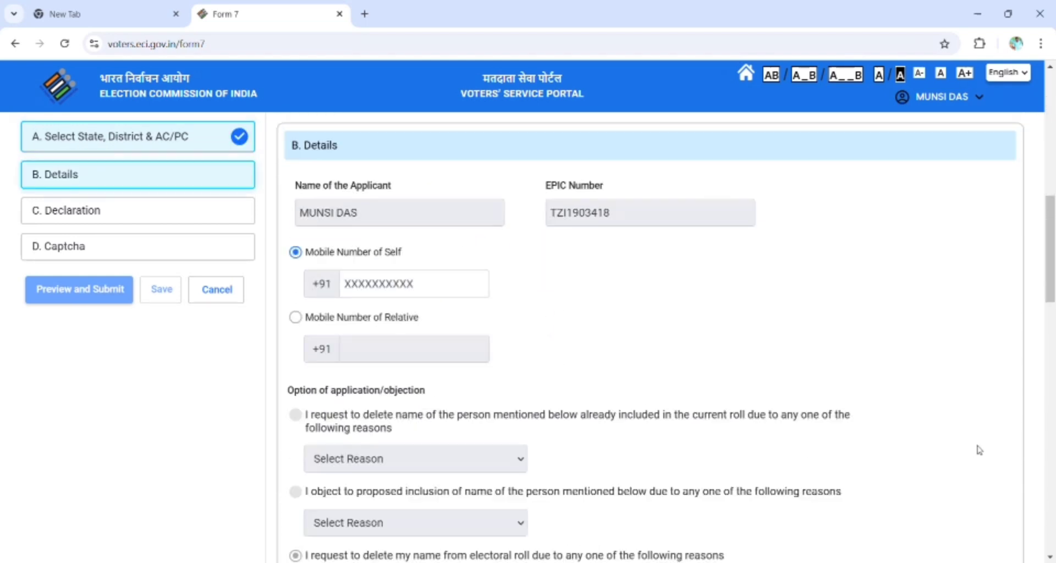
Select Auto Generation as the reason for deleting your own name.
scroll(861, 453, "down", 1)
scroll(861, 453, "down", 3)
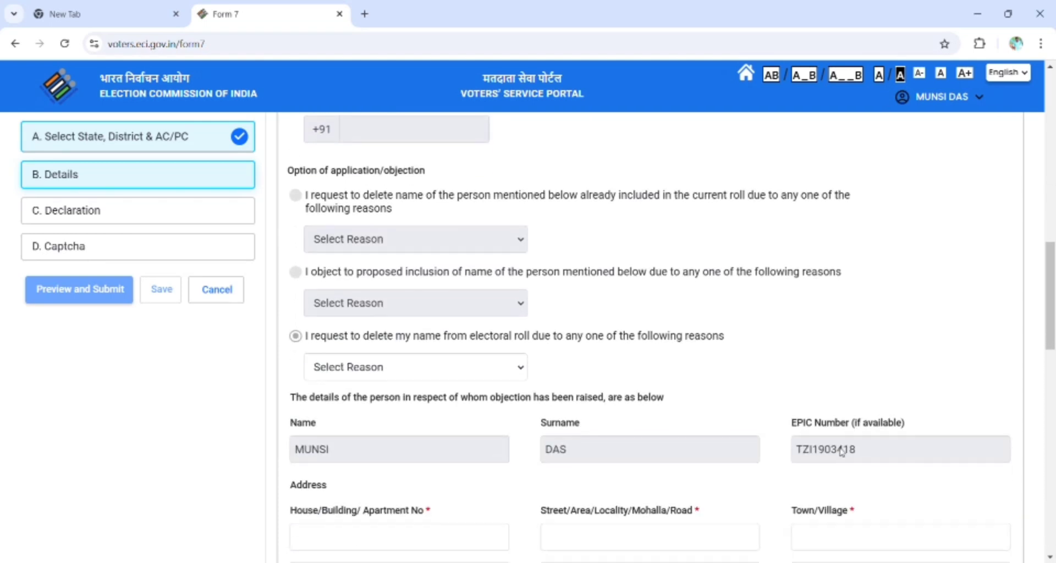
left_click(413, 369)
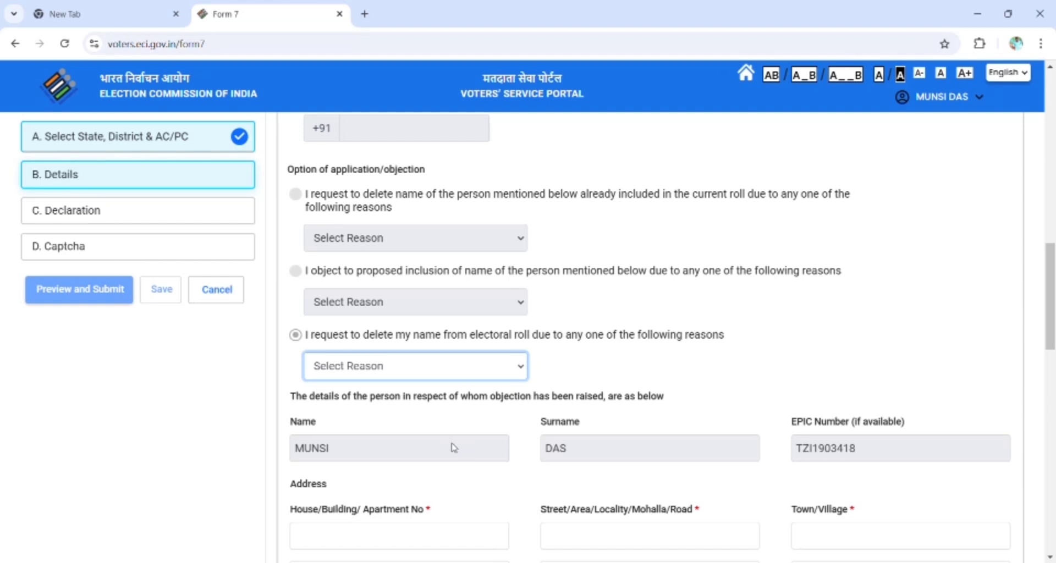
key("Down")
key("Down")
scroll(455, 447, "down", 6)
scroll(453, 460, "up", 6)
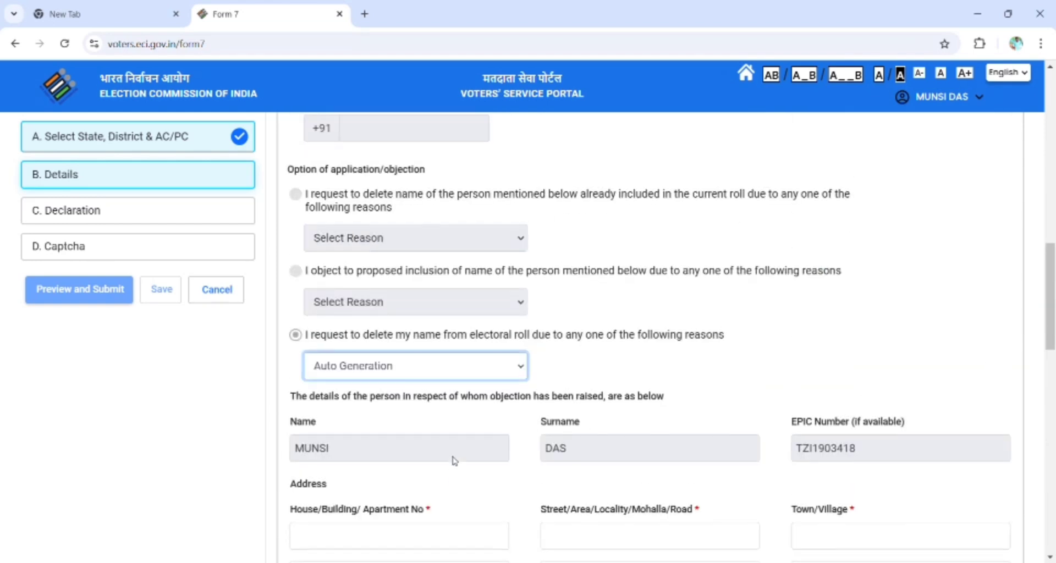
left_click(425, 537)
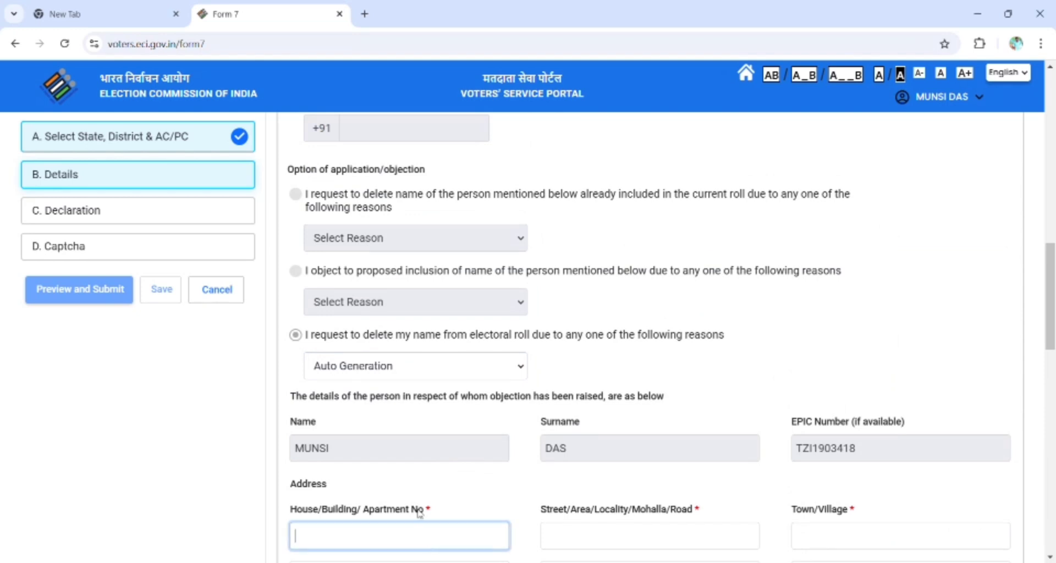
left_click(586, 537)
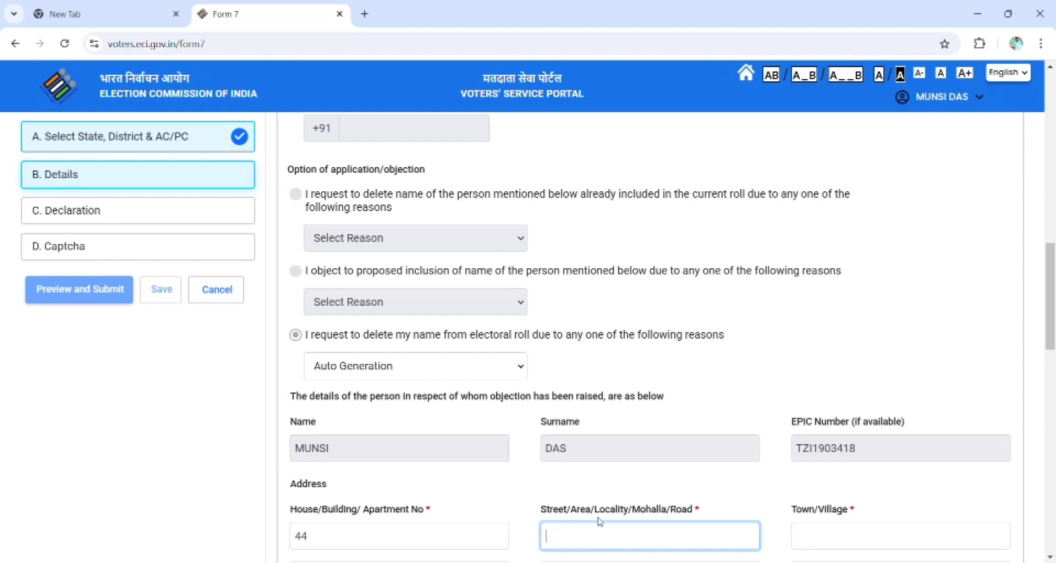
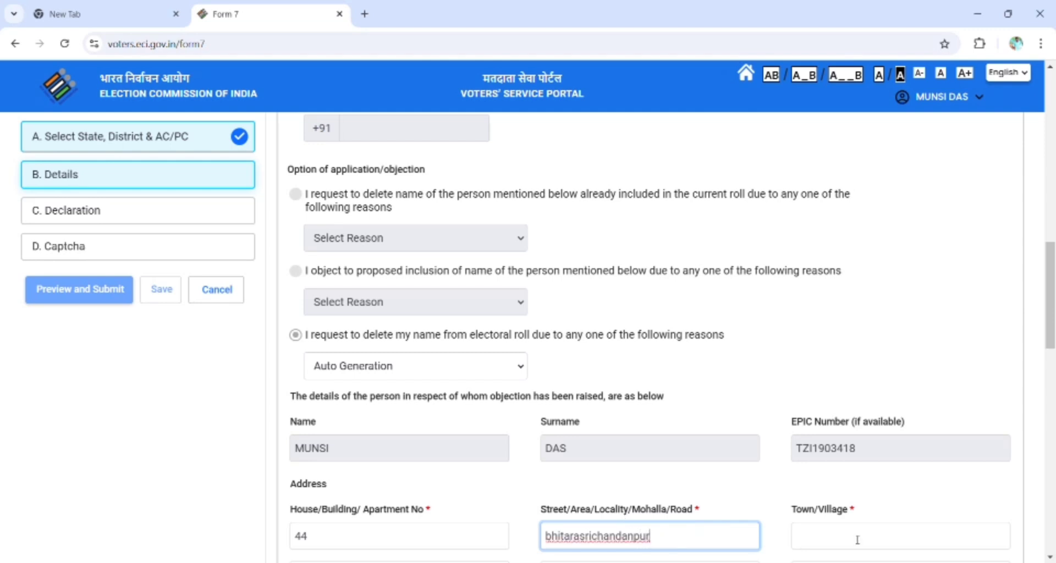
left_click(851, 540)
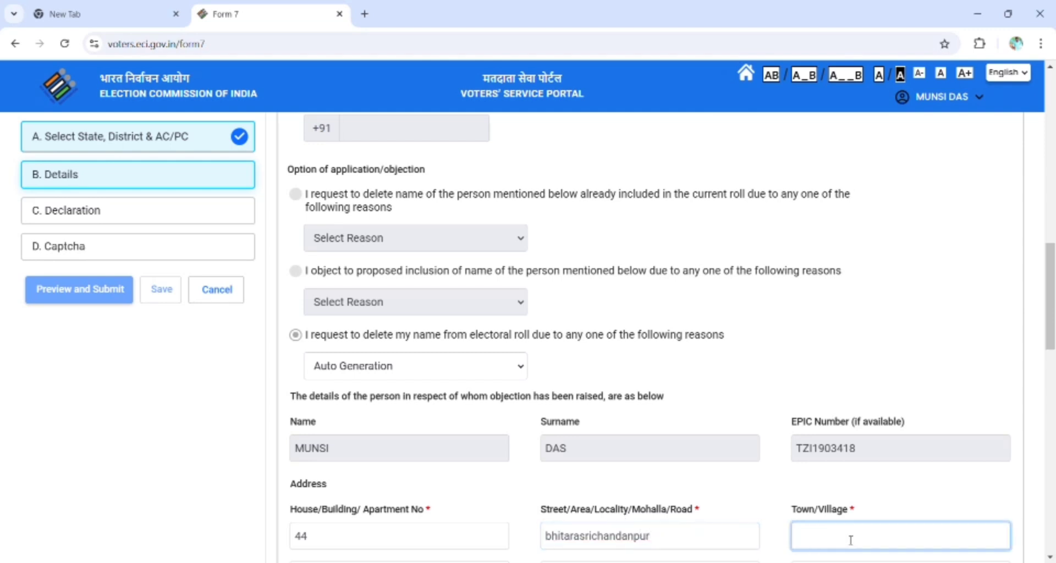
scroll(843, 539, "down", 5)
scroll(841, 536, "up", 5)
scroll(754, 551, "down", 8)
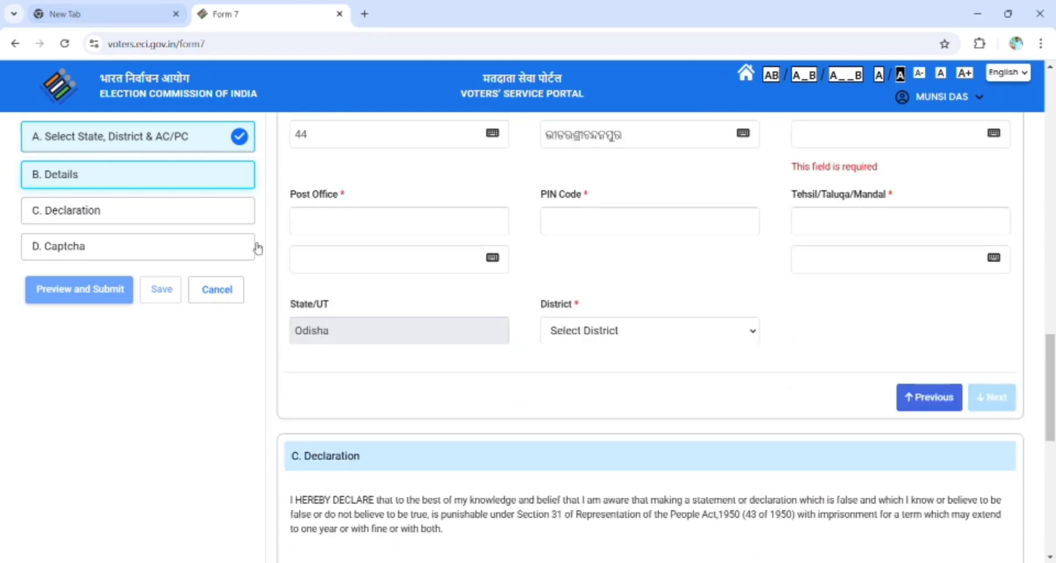
Fill in post office balitutha, the PIN code, and tehsil ersama with its Odia version.
left_click(328, 230)
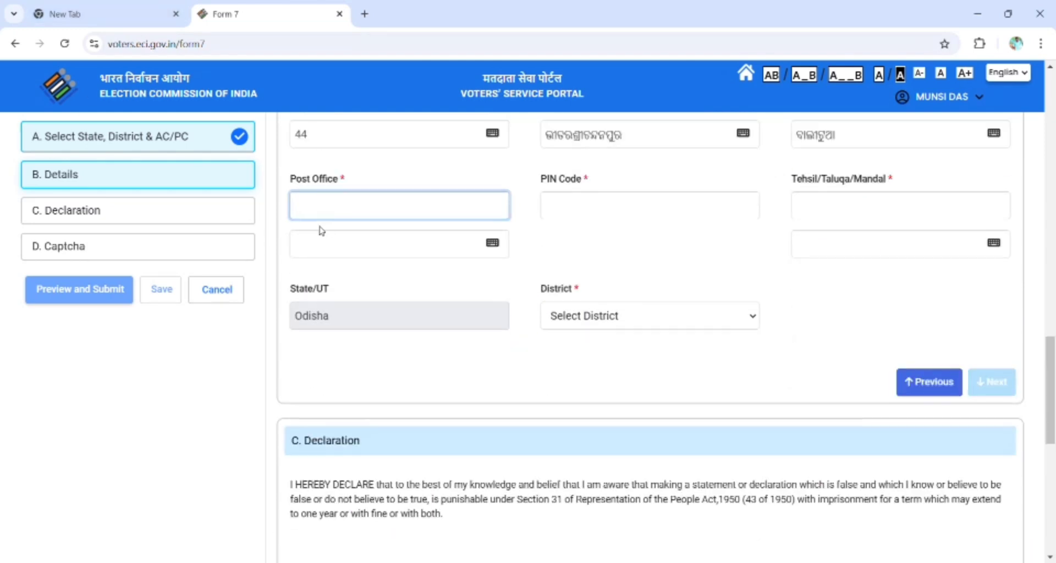
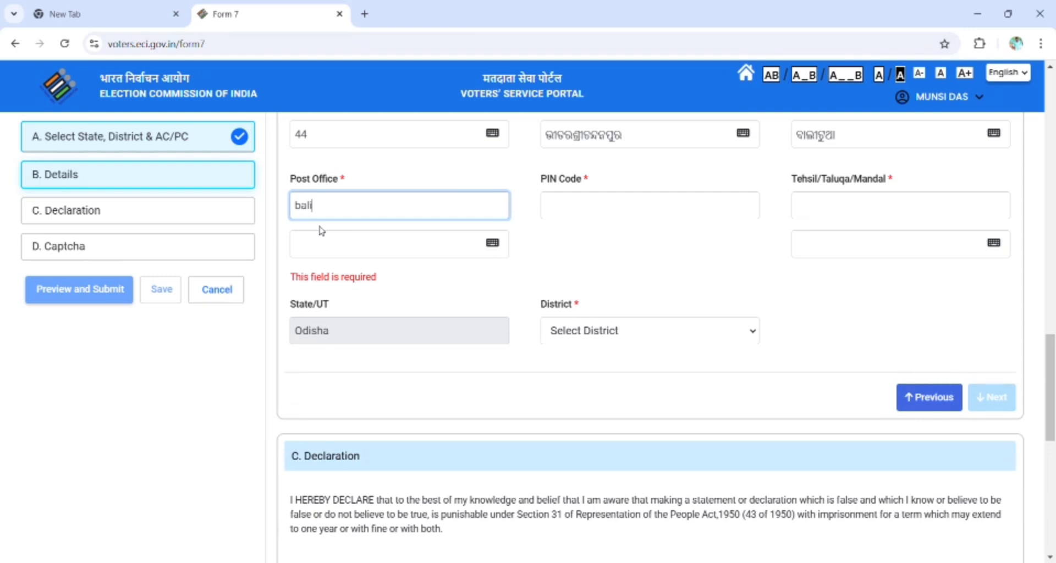
left_click(578, 212)
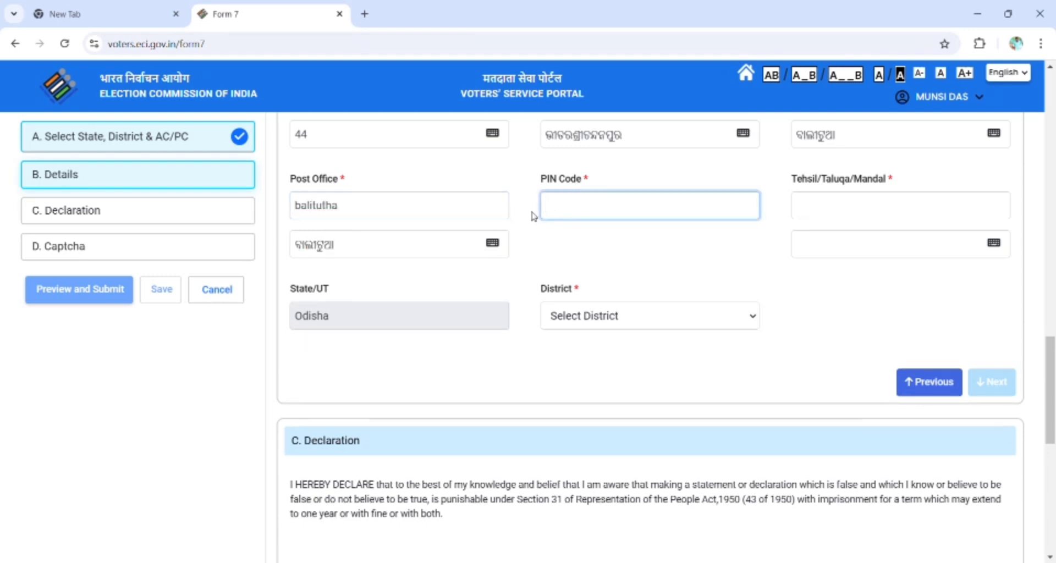
type("745")
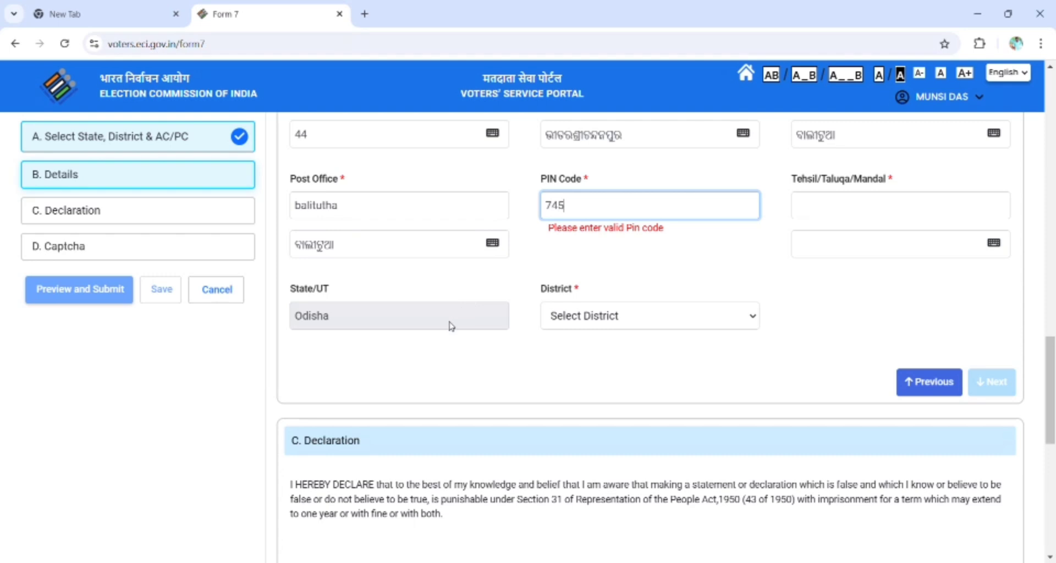
key("BackSpace")
key("BackSpace")
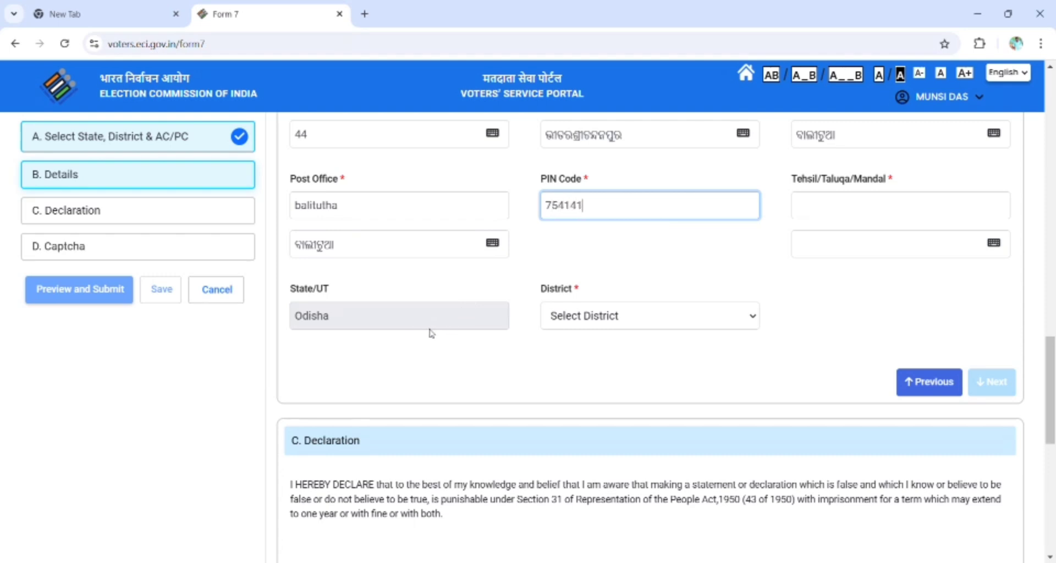
left_click(809, 213)
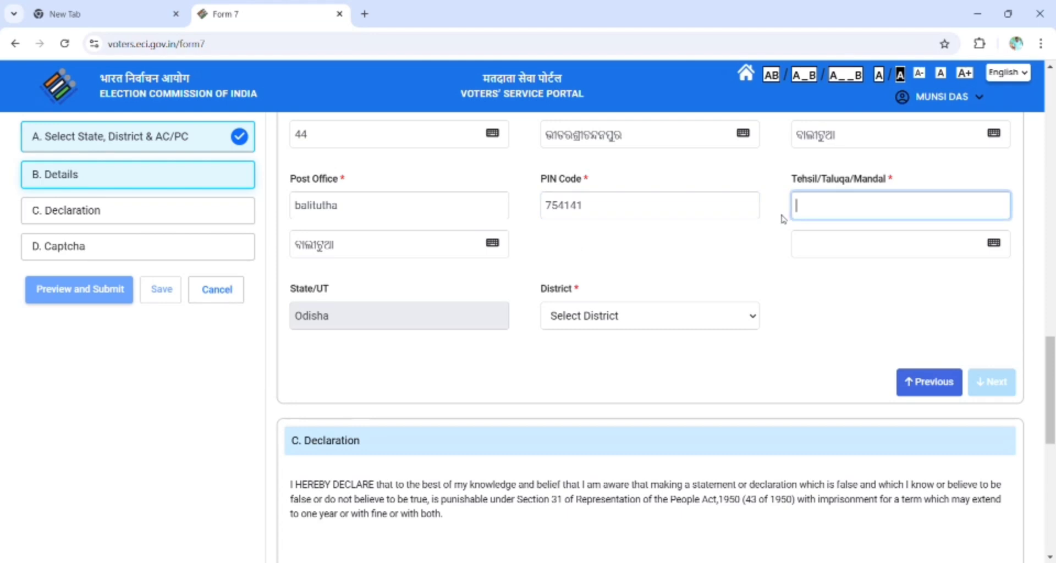
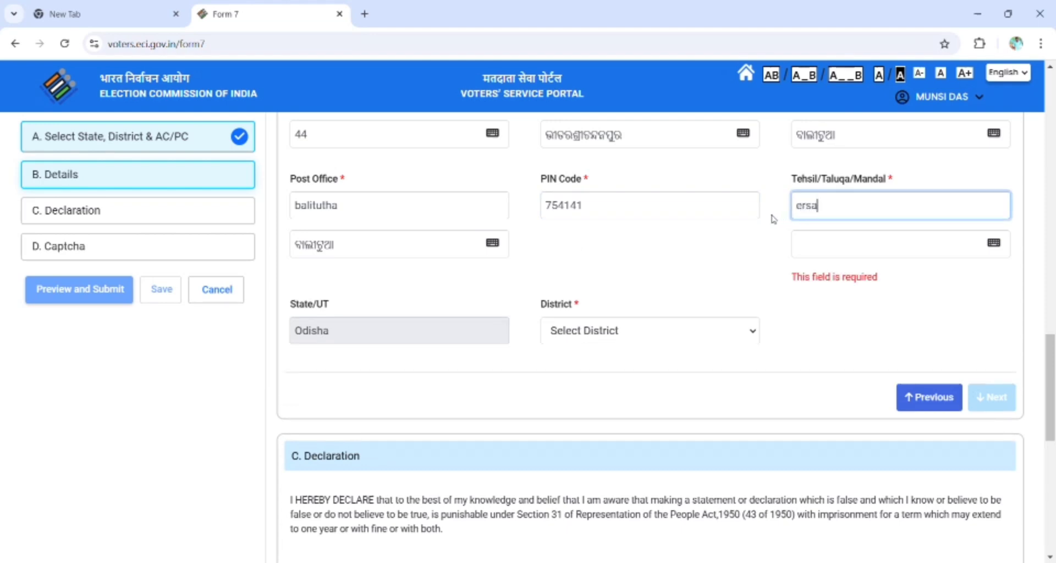
left_click(810, 249)
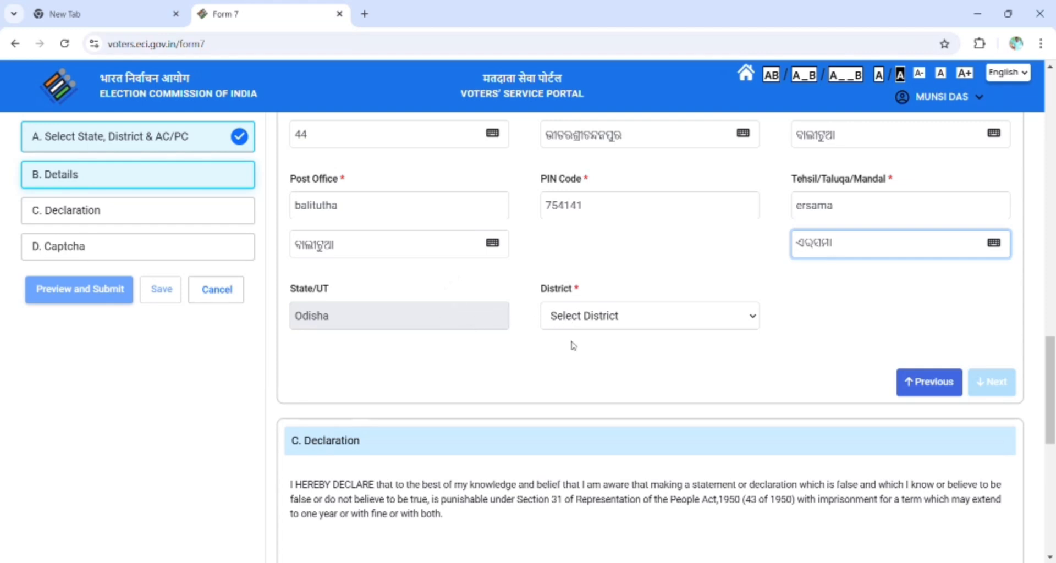
Set the district to Jagatsinghpur and proceed to the Declaration section.
left_click(581, 312)
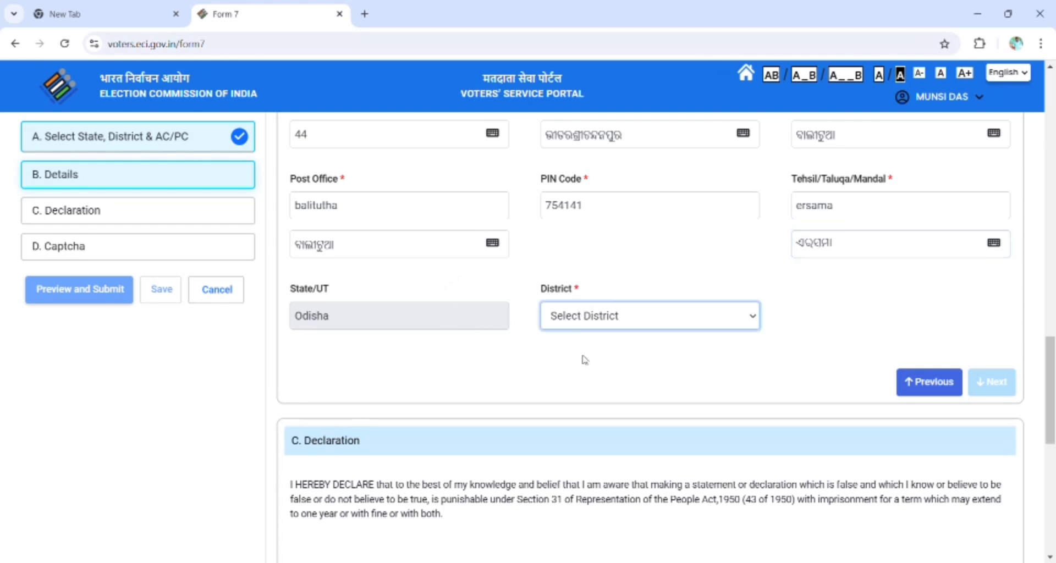
key("j")
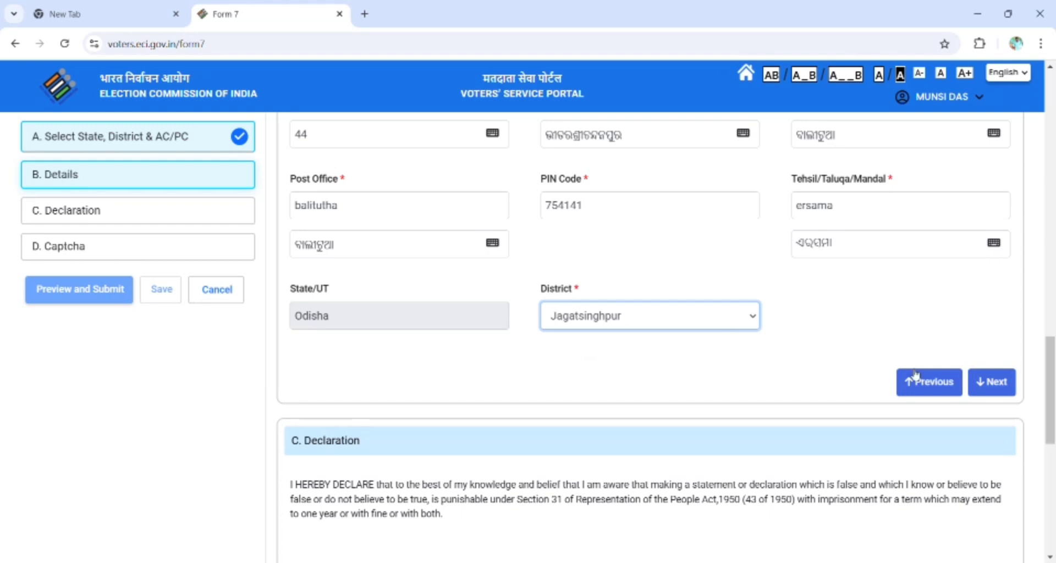
scroll(606, 248, "up", 8)
scroll(598, 244, "down", 8)
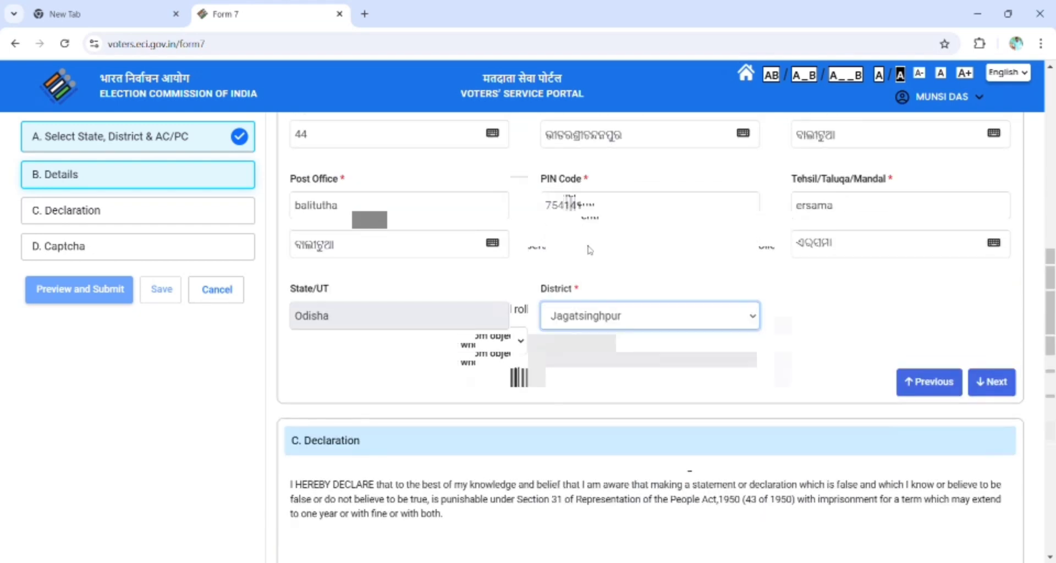
left_click(992, 385)
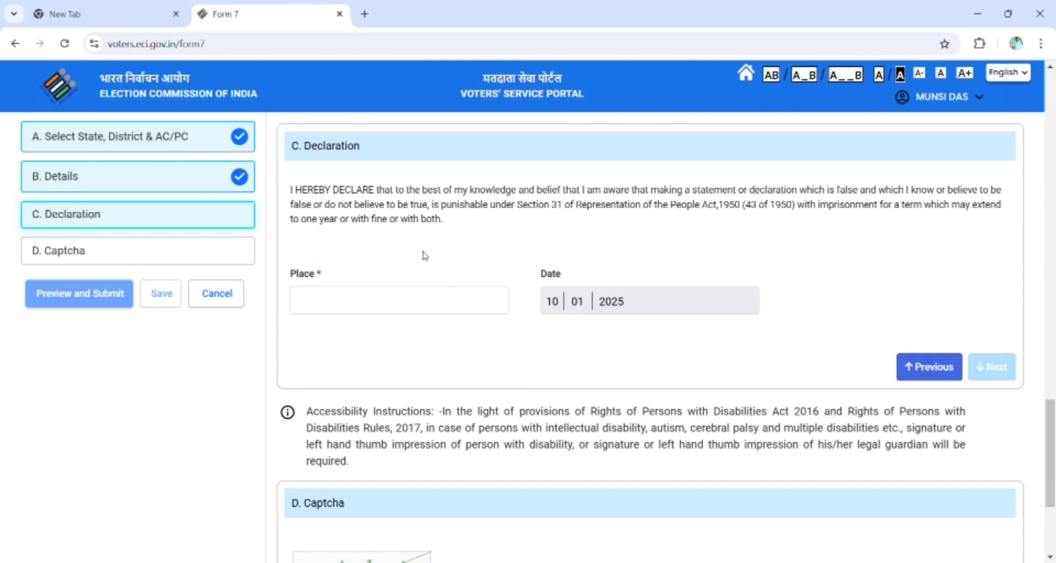
Enter balitutha as the declaration place and continue to the Captcha section.
left_click(431, 299)
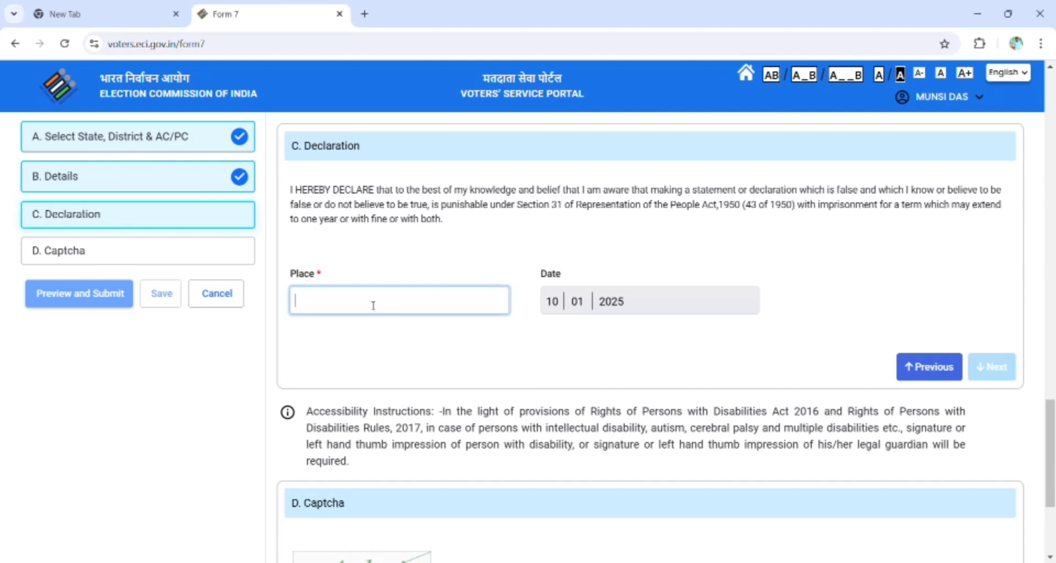
type("bali")
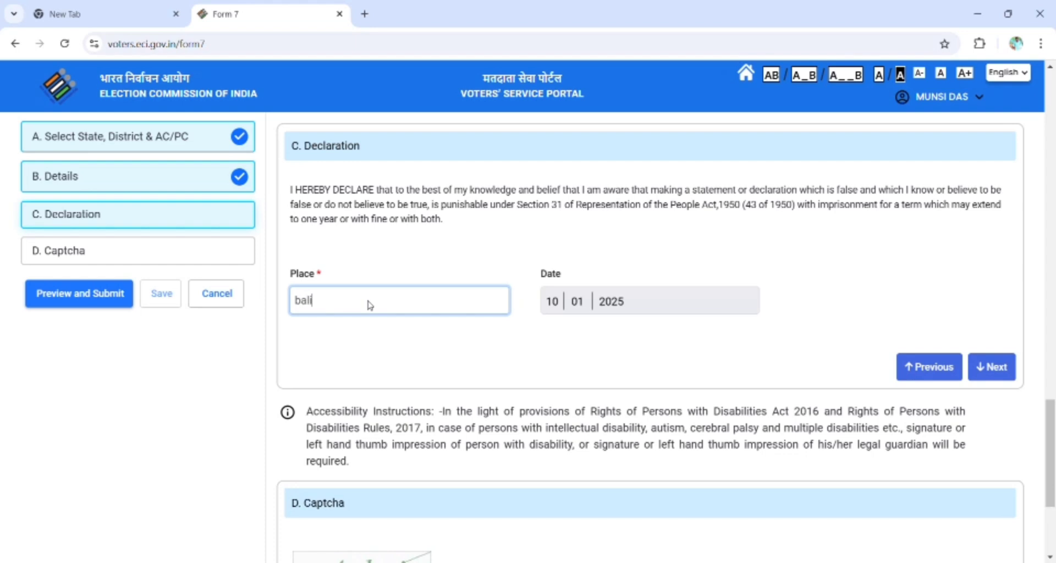
type("tutha")
left_click(993, 366)
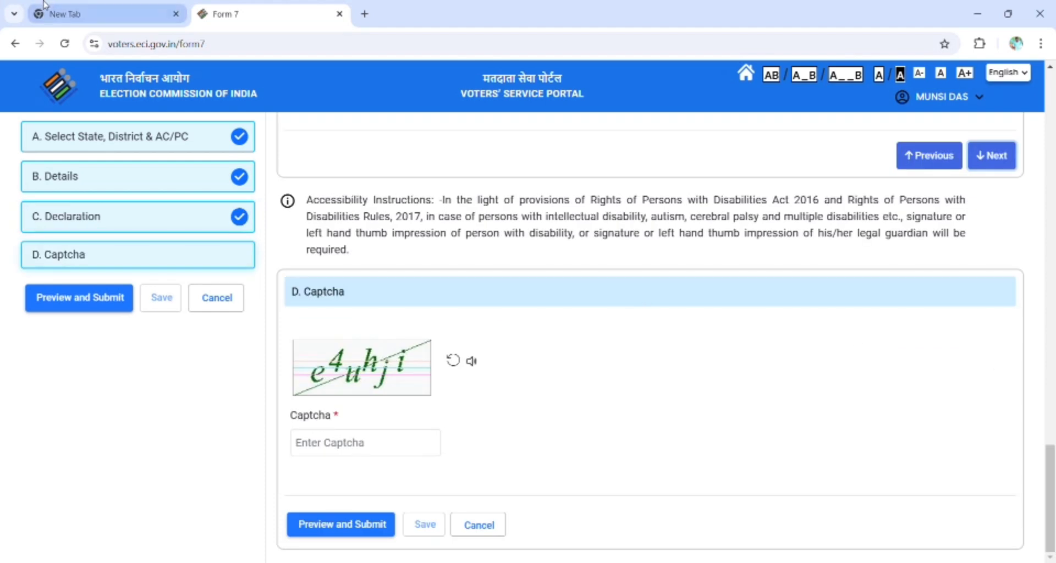
Type the five characters from the captcha image into the Captcha field.
scroll(592, 350, "up", 8)
scroll(592, 350, "up", 10)
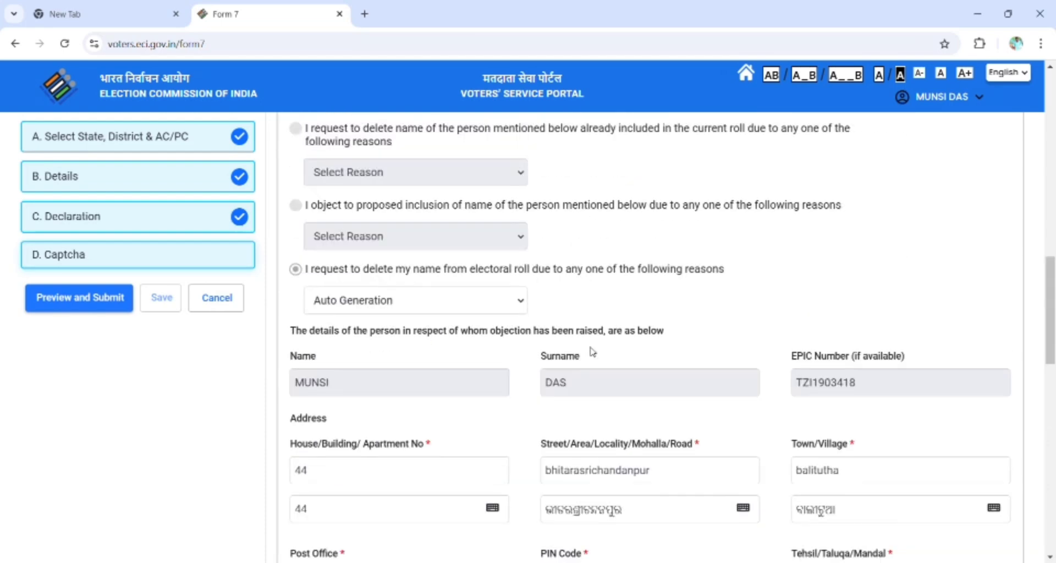
scroll(584, 367, "down", 18)
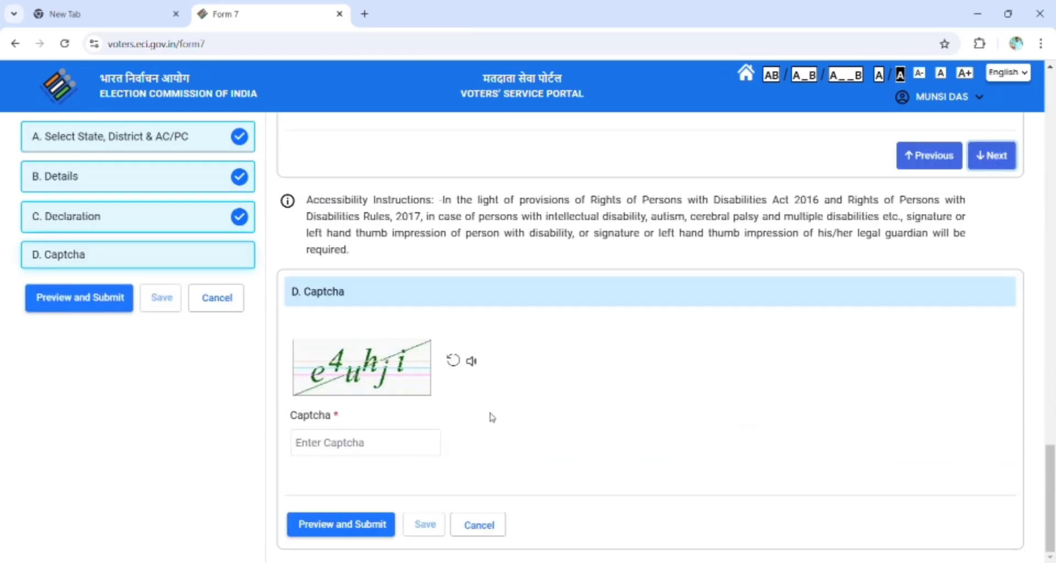
left_click(395, 450)
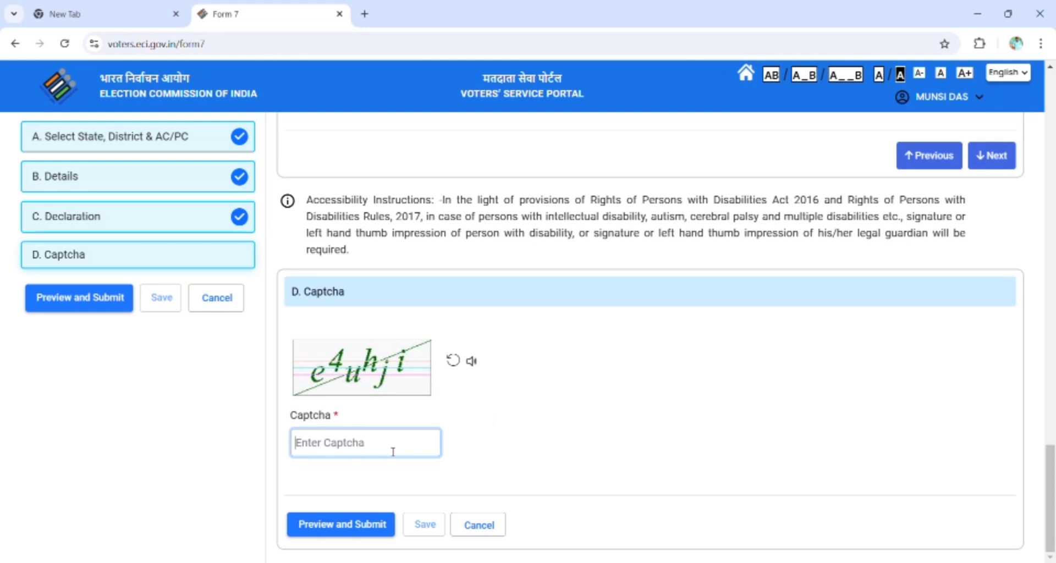
type("e")
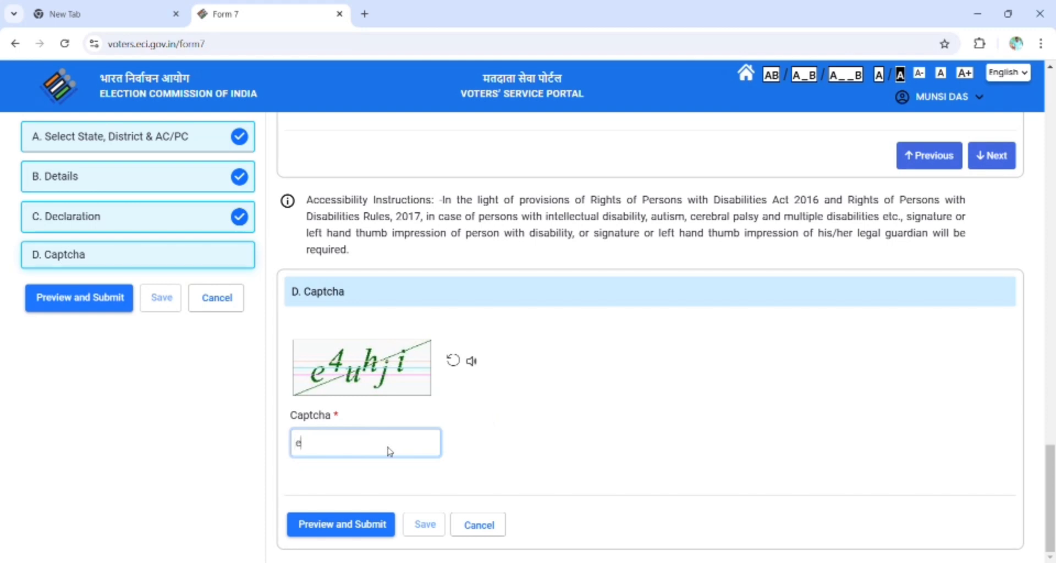
type("4uhji")
left_click(419, 526)
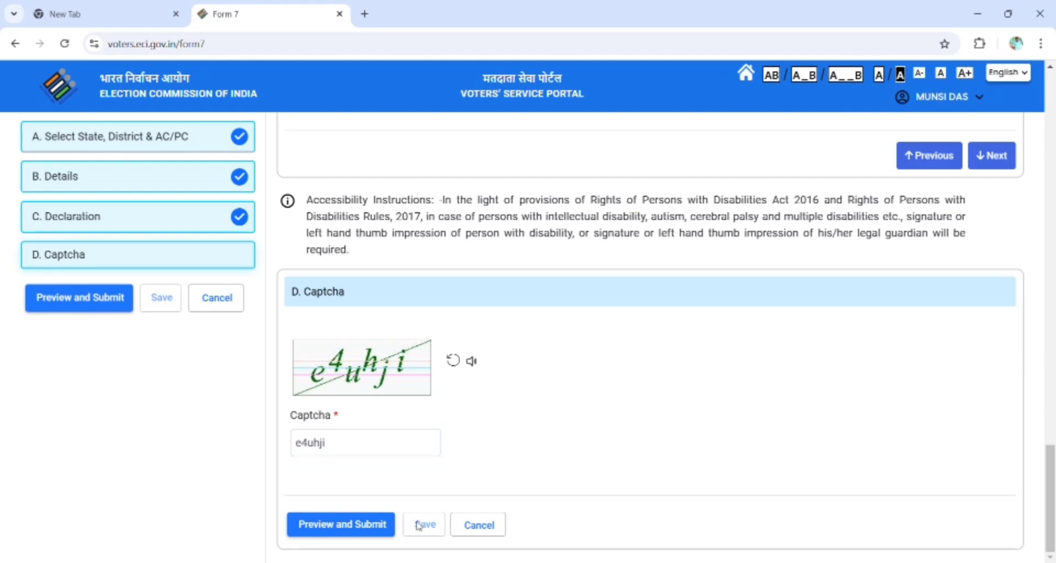
left_click(379, 445)
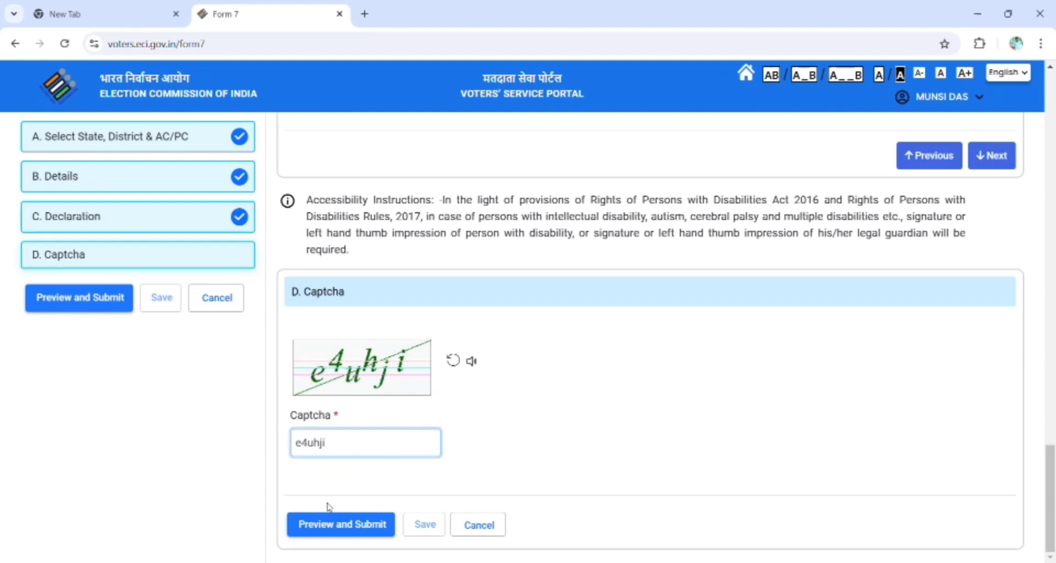
Review the Form 7 preview and submit the application.
left_click(338, 525)
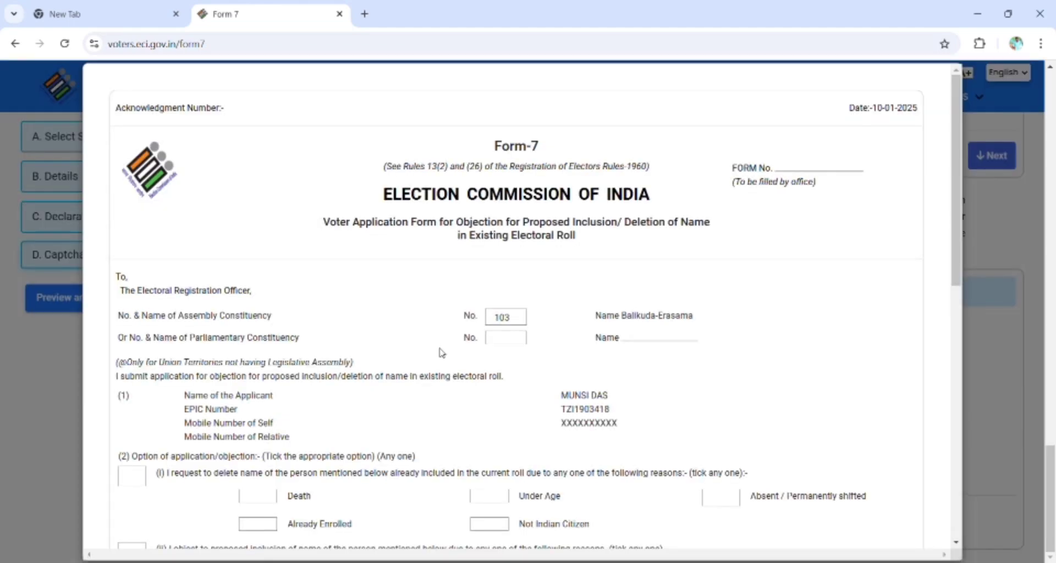
scroll(443, 353, "down", 10)
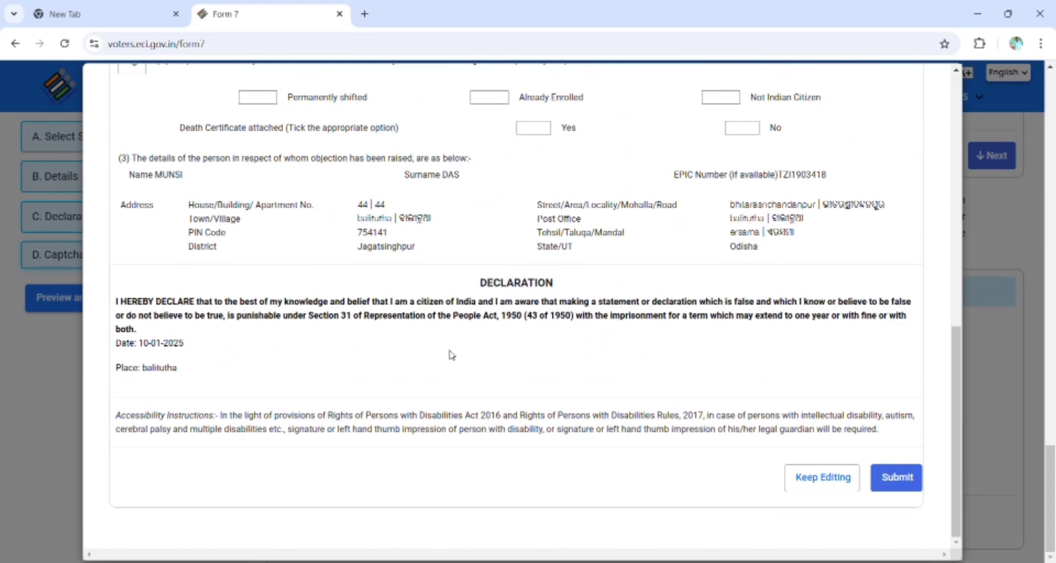
scroll(452, 356, "up", 10)
scroll(468, 364, "down", 10)
left_click(896, 484)
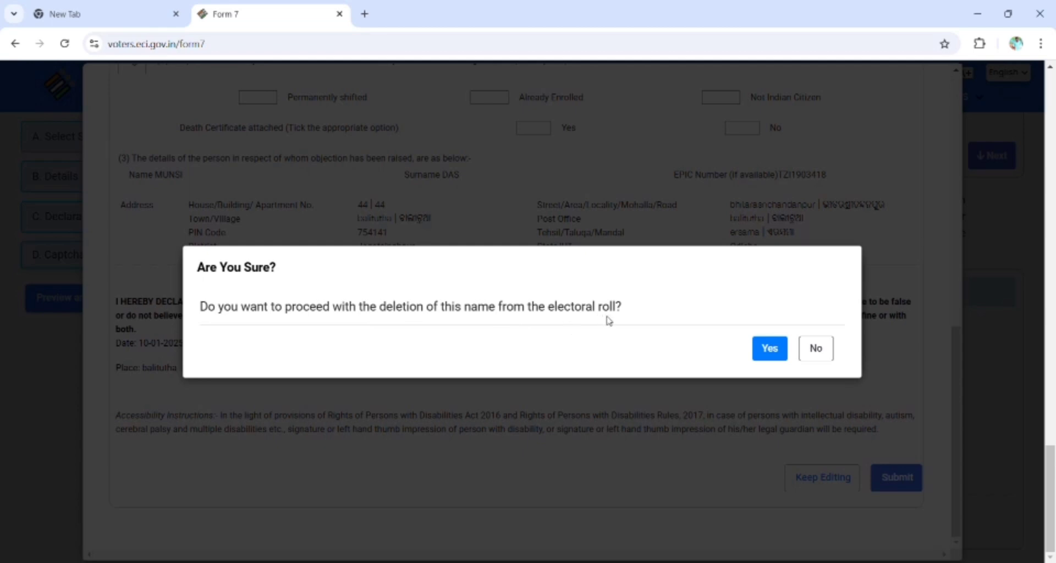
Confirm the deletion, dismiss the Captcha Expired error, and resubmit with confirmation.
left_click(768, 349)
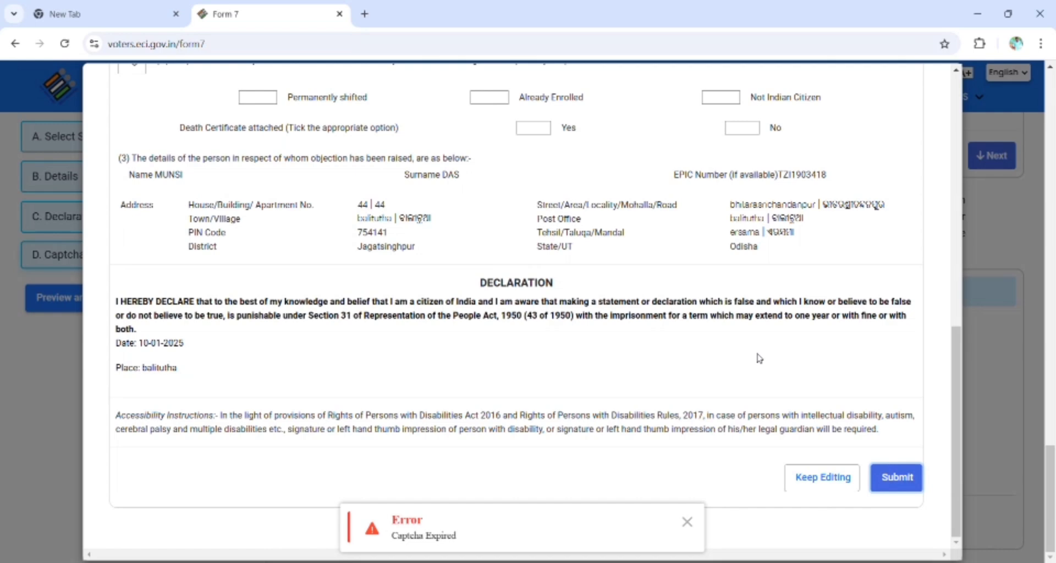
left_click(688, 525)
left_click(884, 480)
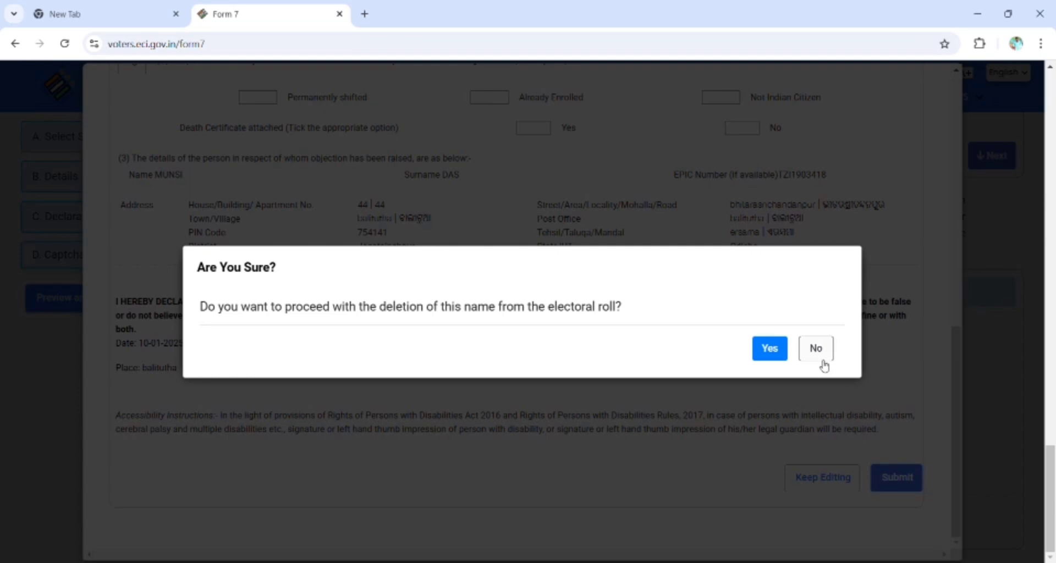
left_click(770, 348)
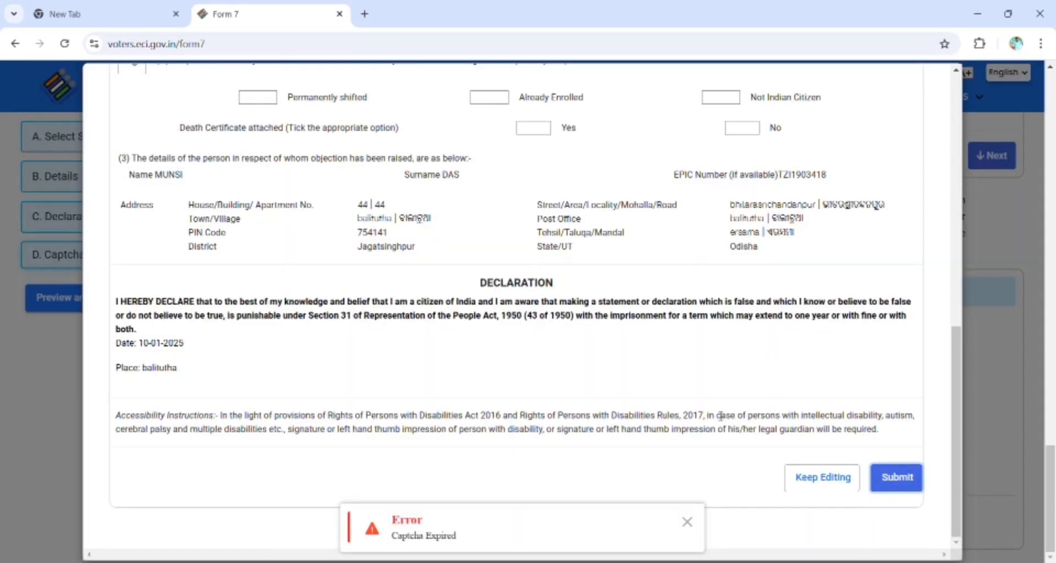
Dismiss the second Captcha Expired error and return from the preview to editing.
scroll(703, 435, "up", 6)
scroll(836, 507, "down", 6)
left_click(691, 523)
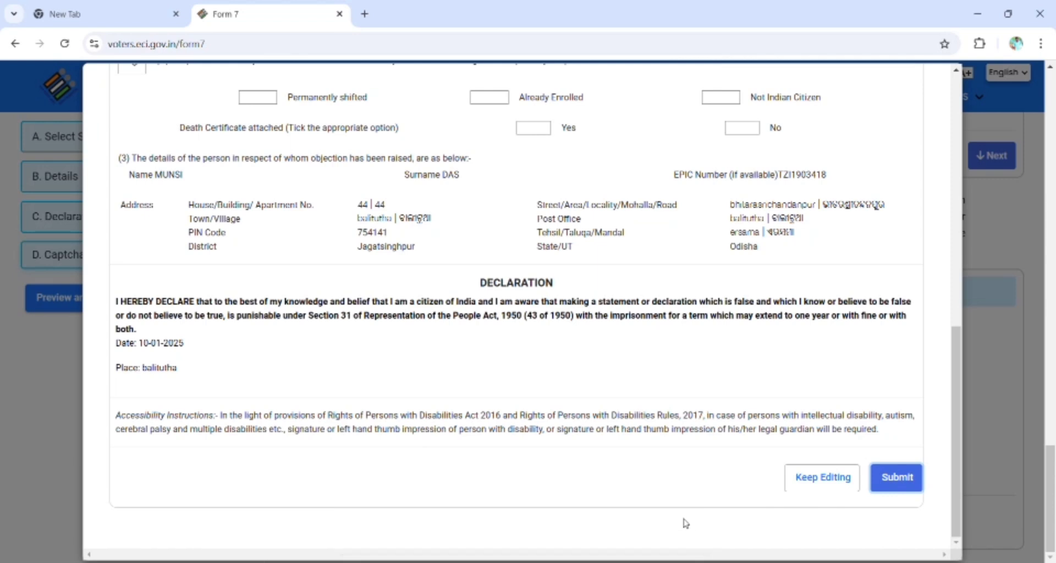
left_click(828, 477)
Enter the new captcha characters and reopen the Form 7 preview down to its declaration.
left_click(397, 449)
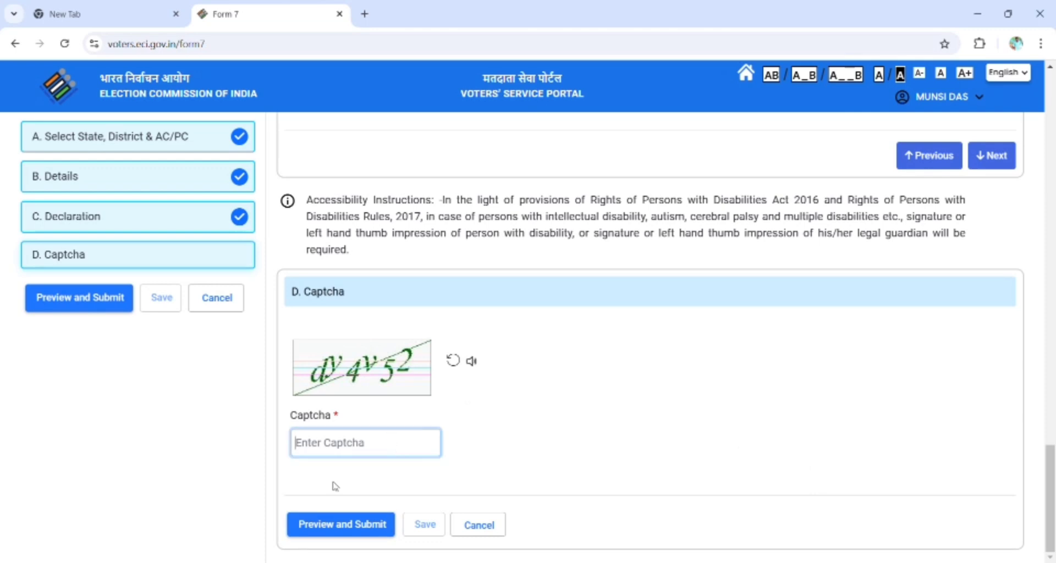
type("dy4v")
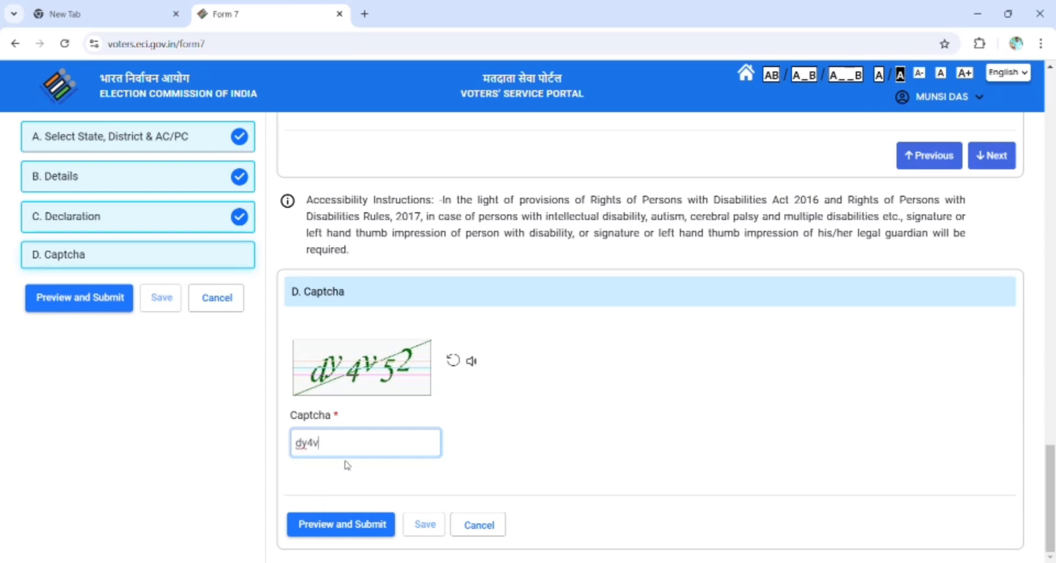
type("52")
left_click(364, 529)
scroll(449, 456, "down", 5)
scroll(448, 455, "down", 4)
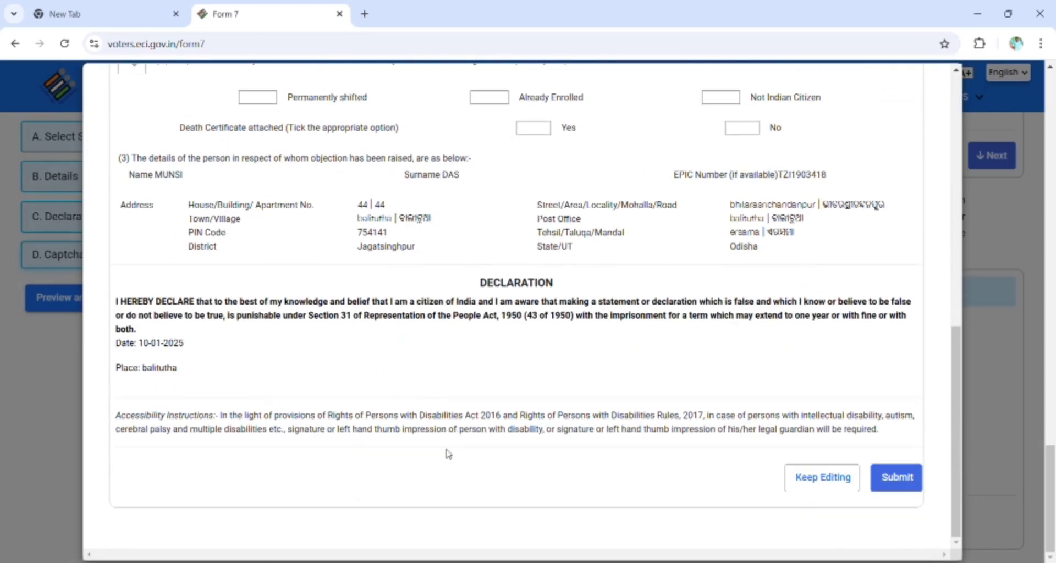
Submit Form 7, confirm the deletion with Yes, and dismiss the reference-number acknowledgment.
left_click(880, 493)
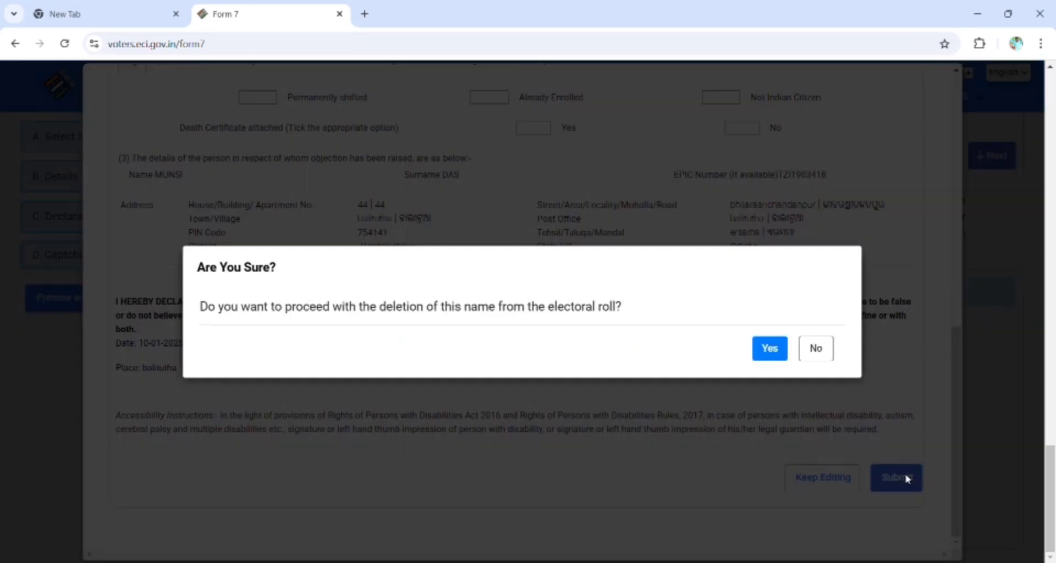
left_click(763, 348)
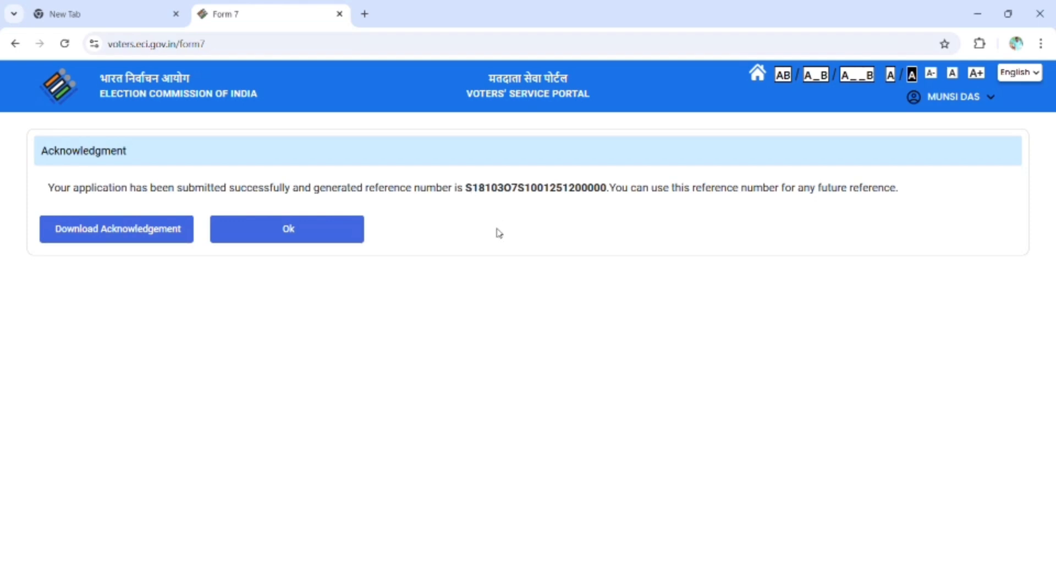
left_click(341, 242)
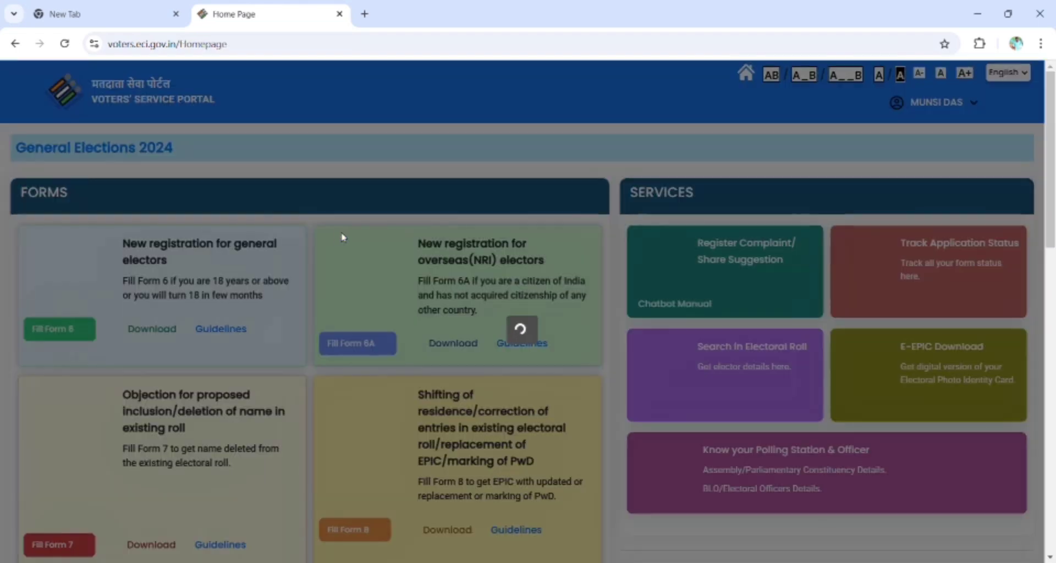